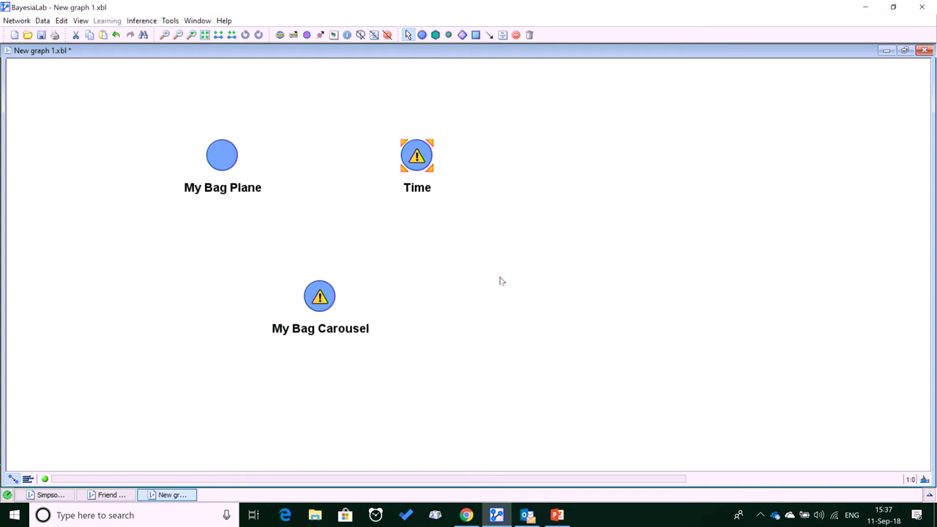
- Draw arcs from My Bag Plane and from Time to My Bag Carousel
click(490, 35)
drag(222, 155, 320, 297)
click(490, 35)
drag(416, 155, 320, 297)
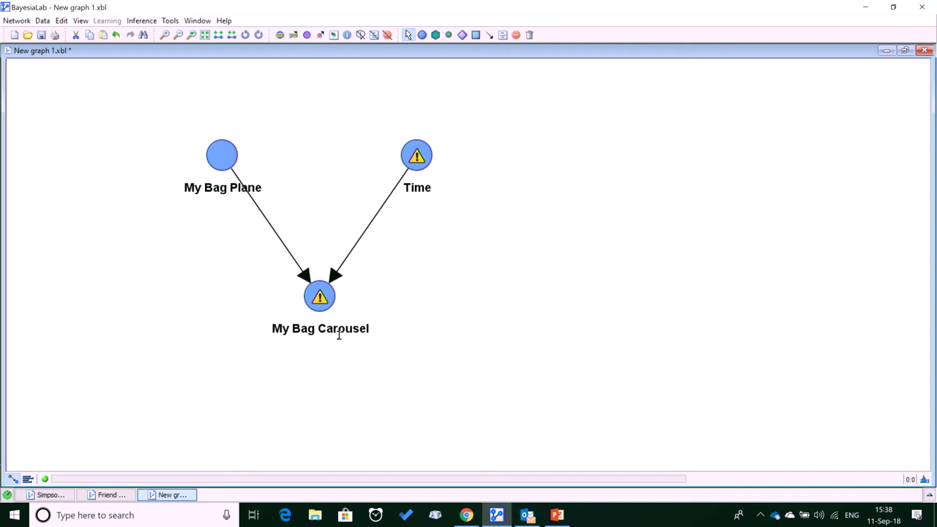
- Generate 11 integer states for the Time node, starting at 0 with step 1
double_click(424, 165)
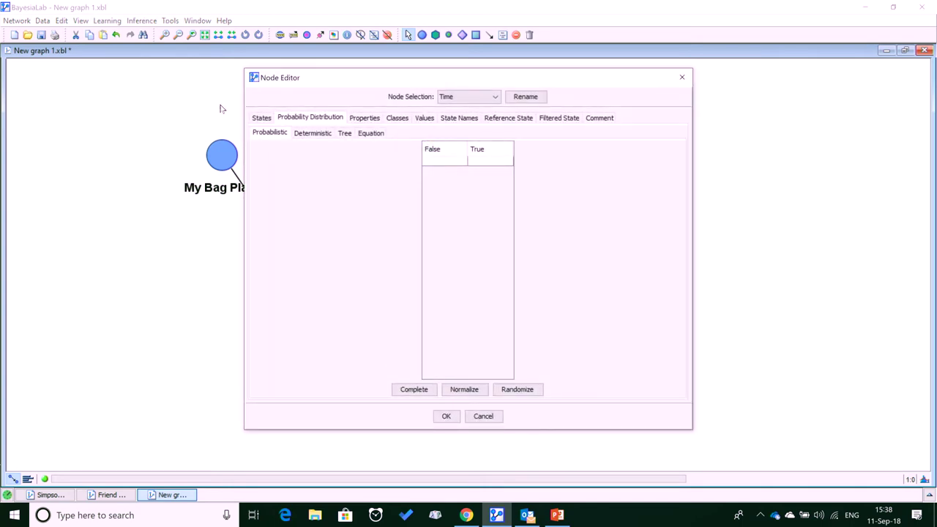
click(260, 119)
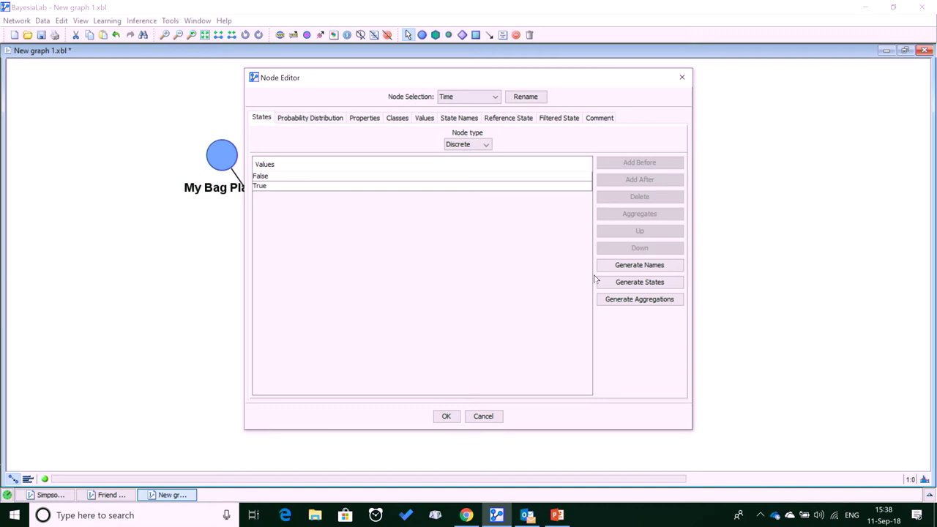
click(651, 284)
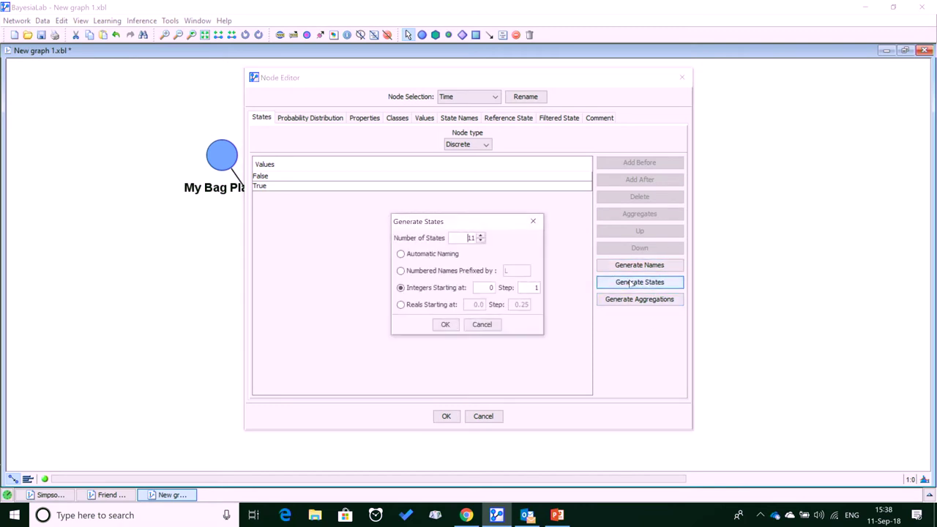
click(445, 326)
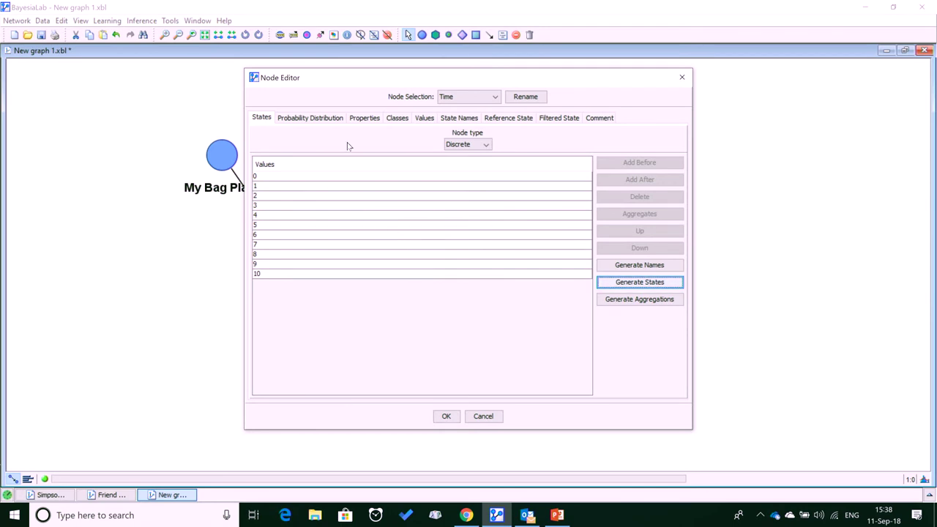
- Complete the Time node's probability distribution automatically so all its states are equally likely
click(330, 120)
click(410, 388)
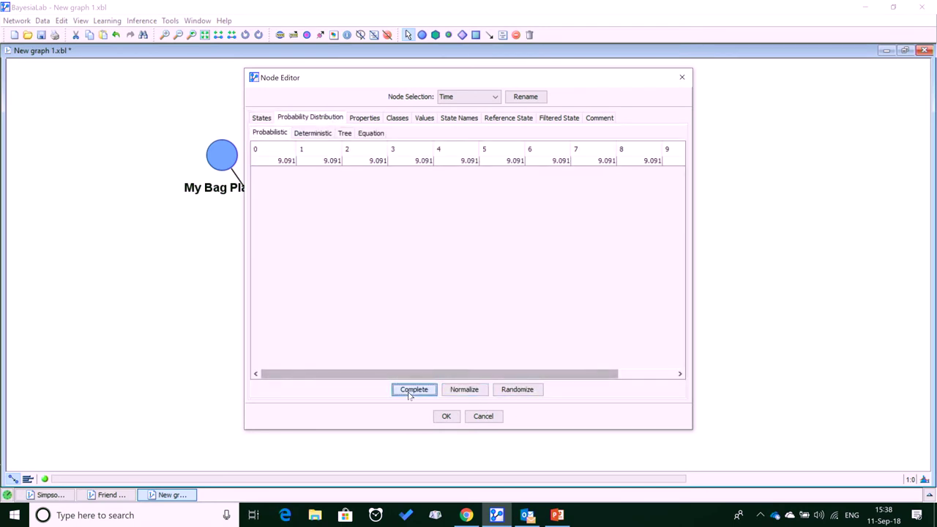
click(444, 417)
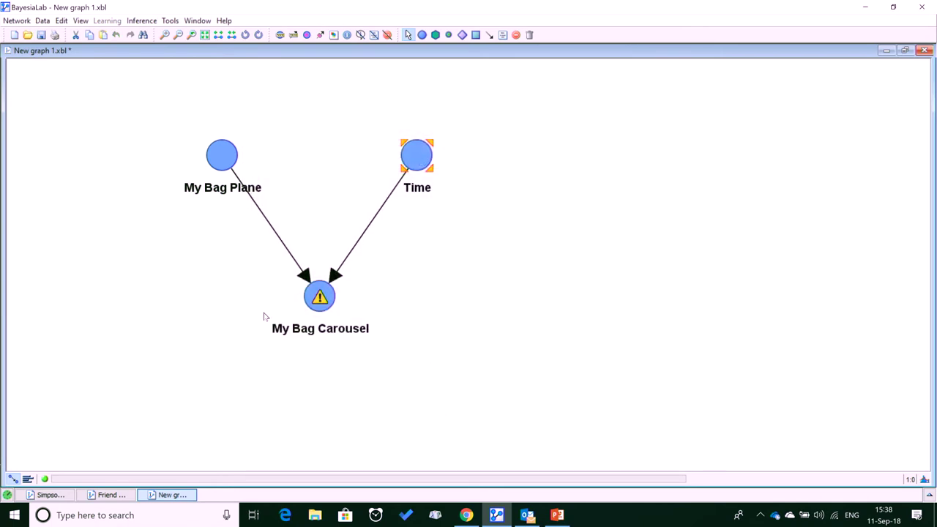
- Rename the two bag nodes as "My Bag on Carousel" and "My Bag on Plane"
click(323, 328)
text(on)
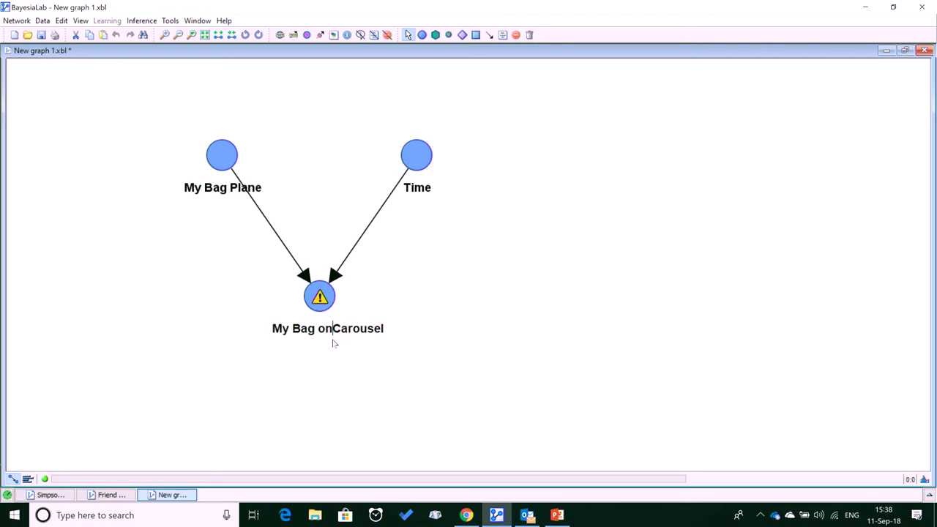
click(232, 188)
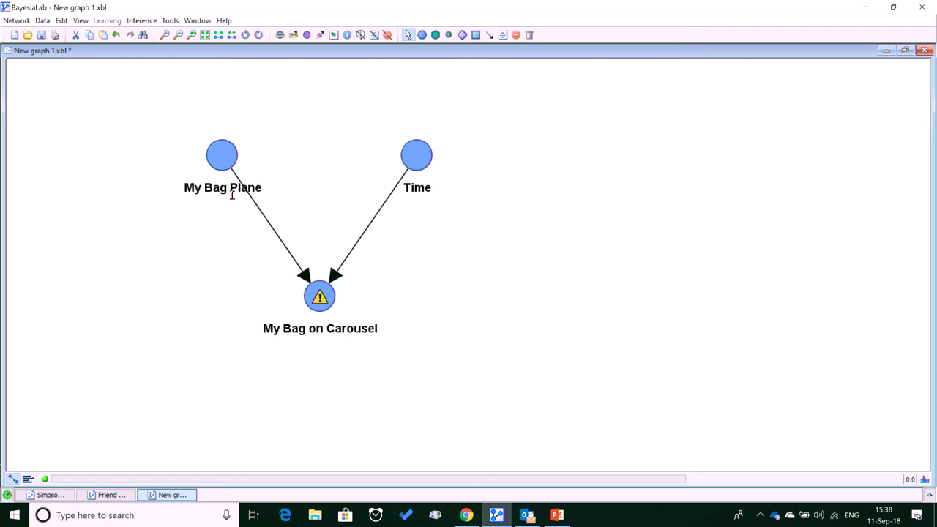
double_click(231, 188)
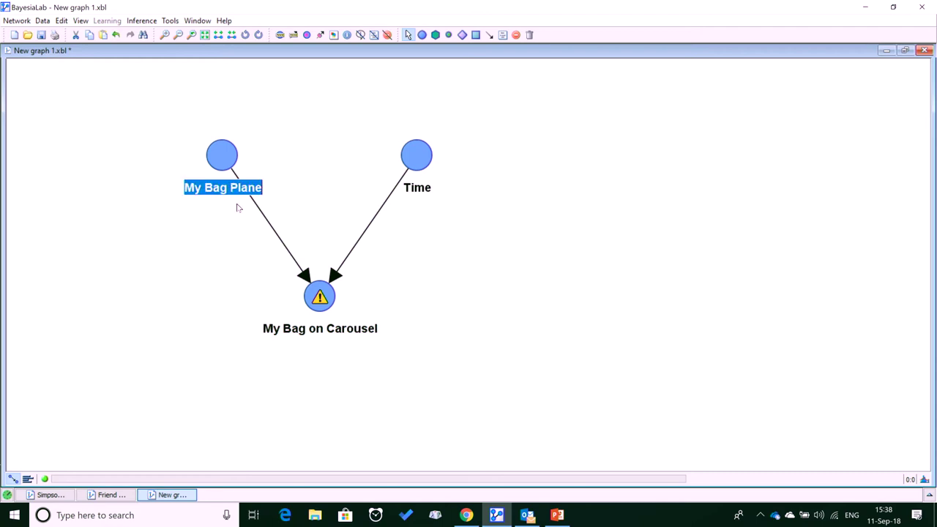
click(227, 187)
text(on)
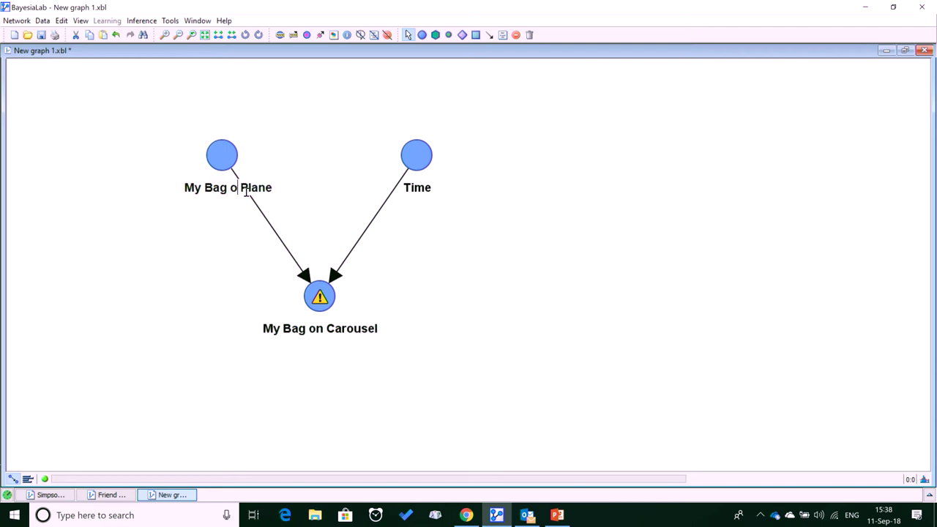
key(Return)
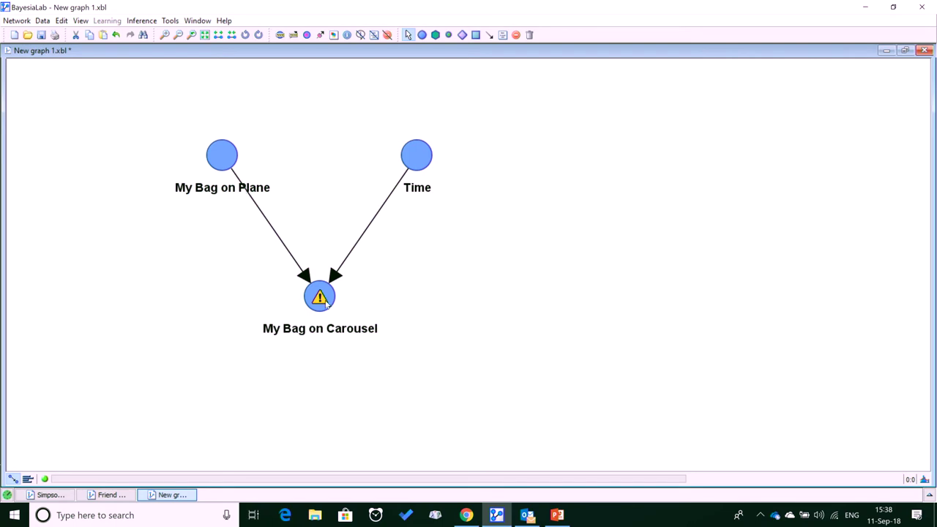
- In My Bag on Carousel's probability table, set False to 100 and True to 0 for all times where My Bag on Plane is False
double_click(321, 298)
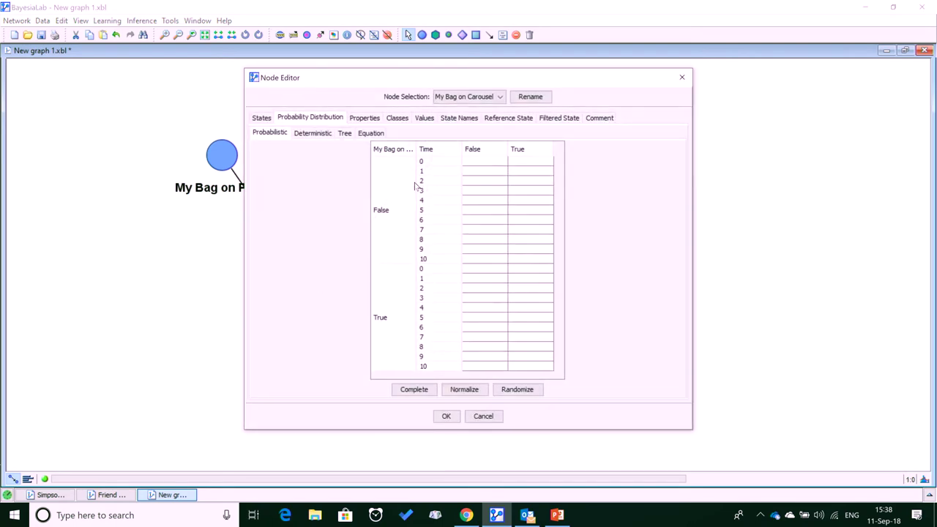
drag(417, 148, 431, 148)
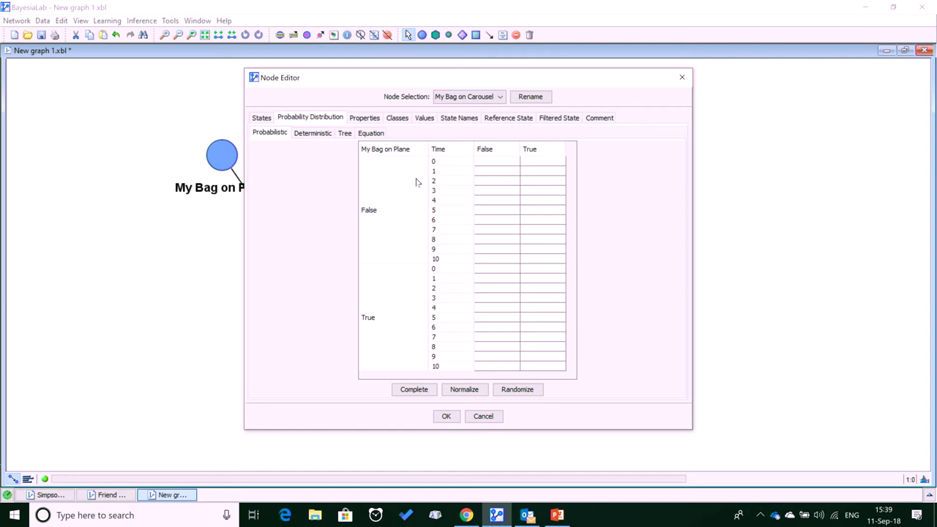
drag(492, 164, 502, 265)
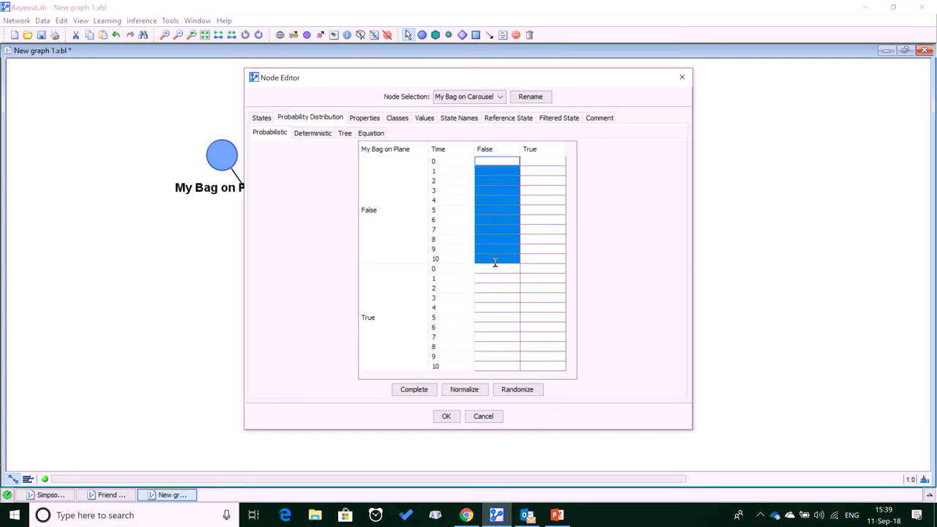
text(100)
key(Return)
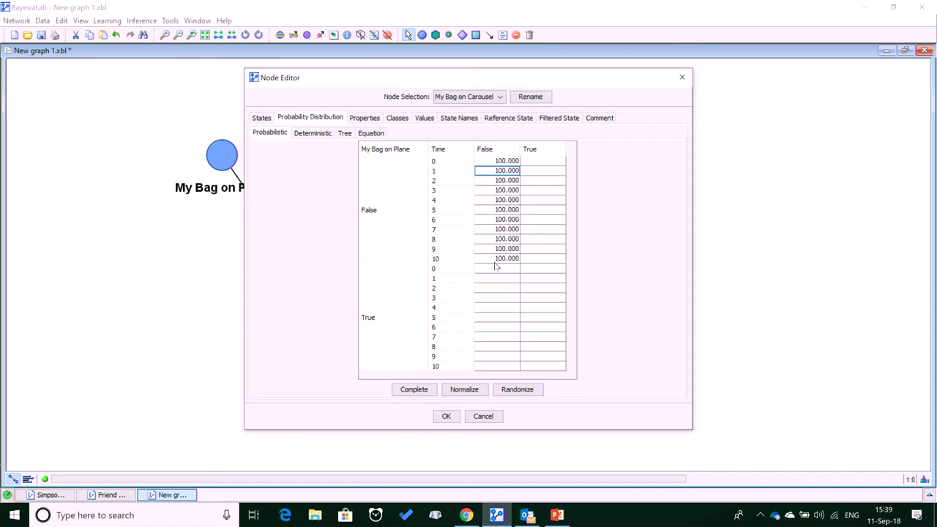
drag(558, 163, 559, 260)
text(0)
key(Return)
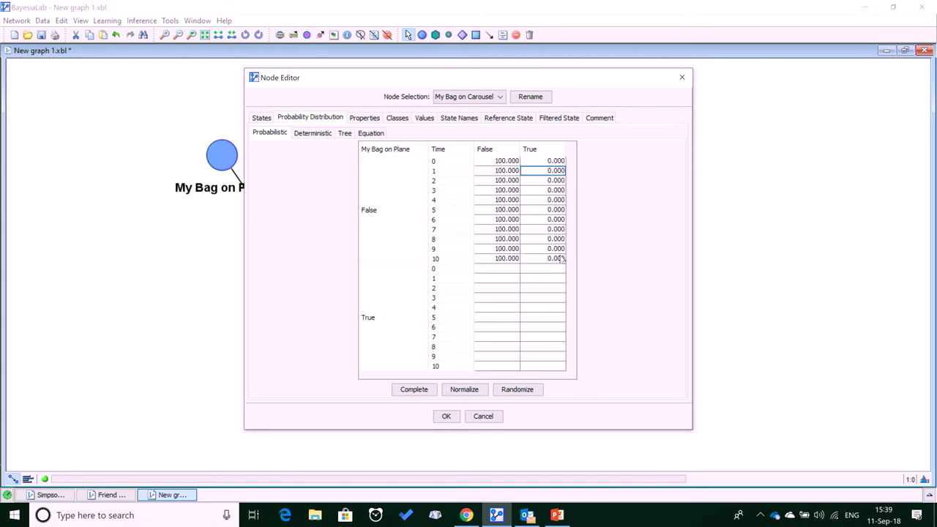
- For My Bag on Plane True, set the carousel's True probability to 0 at time 0 and 100 at time 10
drag(538, 269, 543, 368)
click(548, 270)
text(0)
click(553, 366)
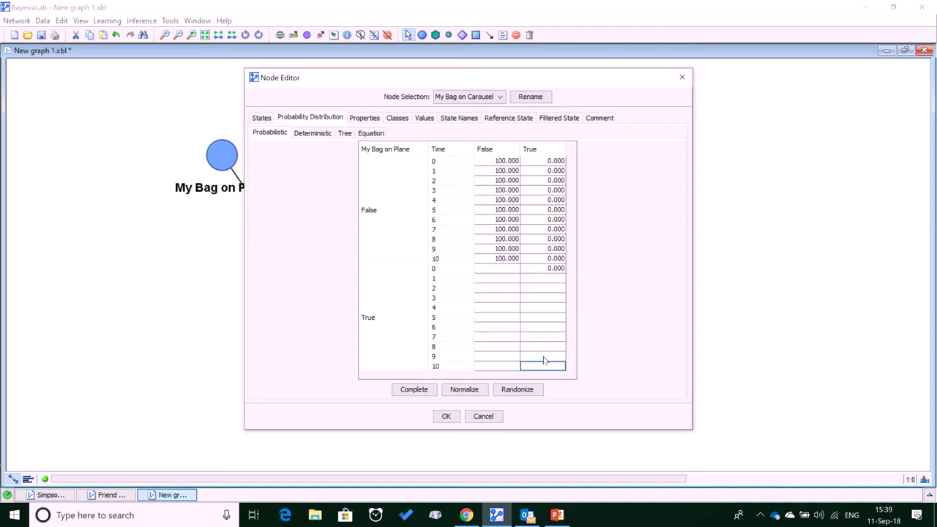
text(100)
key(Return)
- Fill the True probabilities for times 1 to 9 with 10 to 90 in increments of 10, where My Bag on Plane is True
click(556, 279)
text(10)
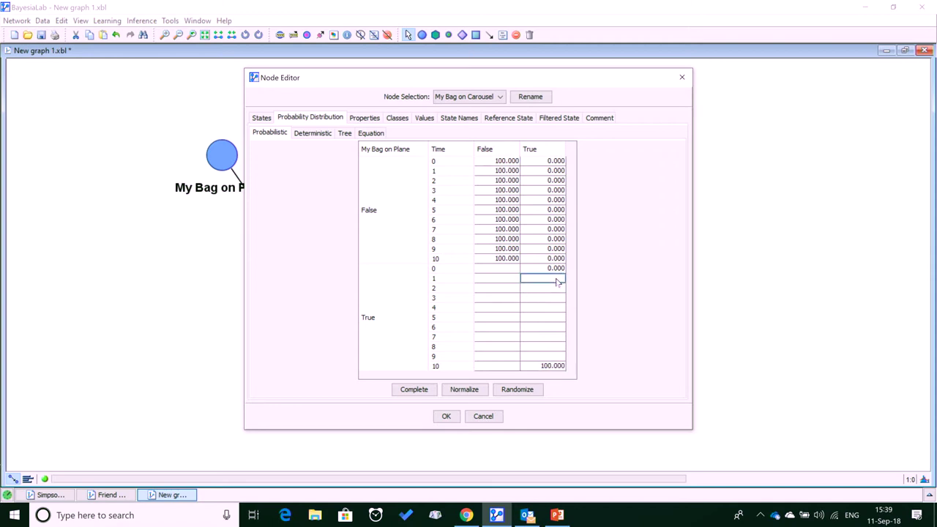
key(Return)
text(20)
key(Return)
text(30)
key(Return)
text(40)
key(Return)
text(50)
key(Return)
text(60)
key(Return)
text(70)
key(Return)
text(80)
key(Return)
text(90)
key(Return)
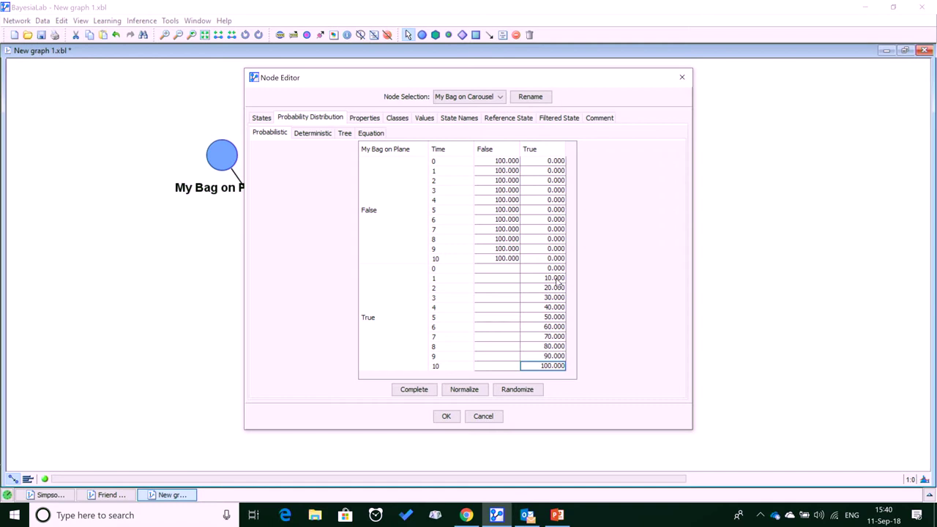
- Complete the remaining False probabilities of My Bag on Carousel automatically and accept the table
click(501, 269)
drag(501, 269, 515, 371)
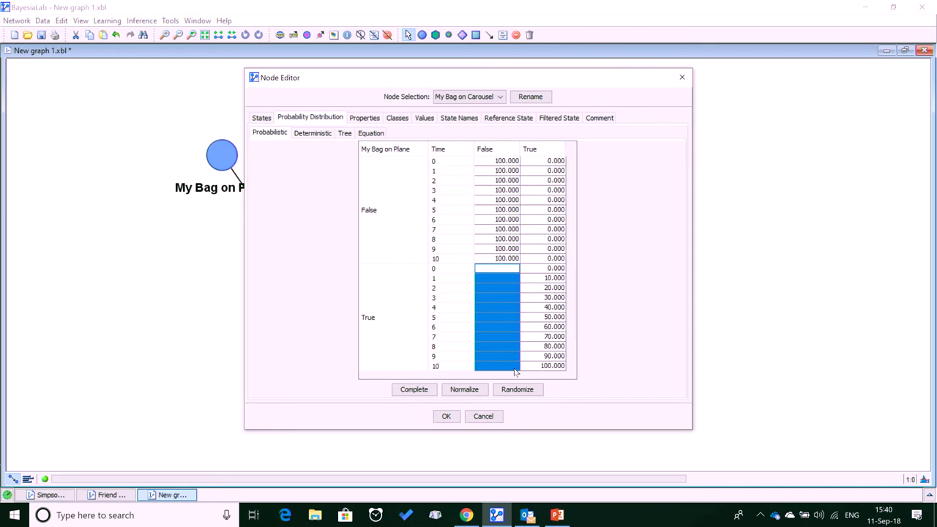
click(415, 389)
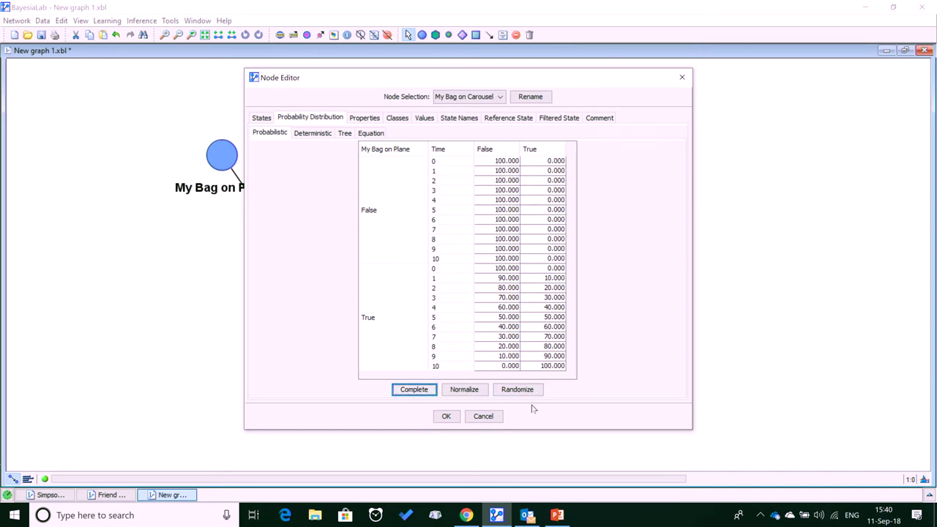
click(445, 416)
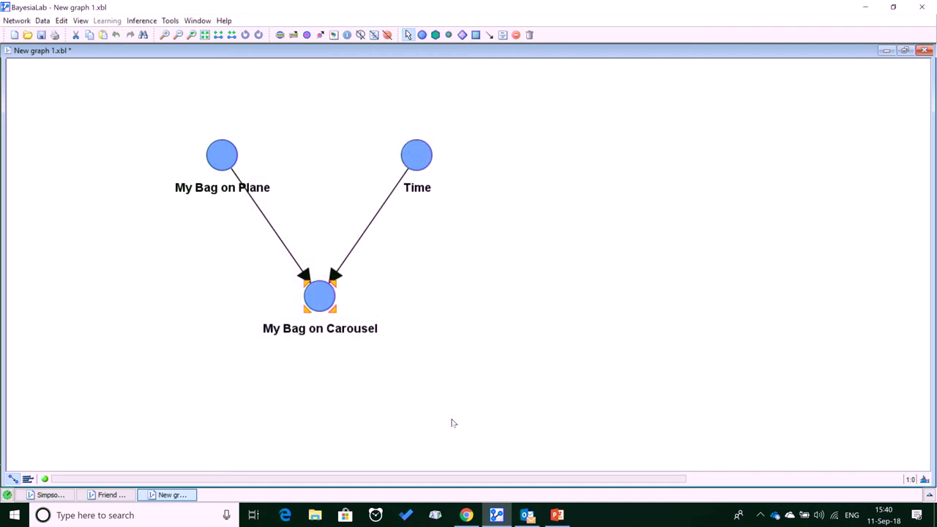
- Switch the network to validation mode and widen the monitor area
click(28, 478)
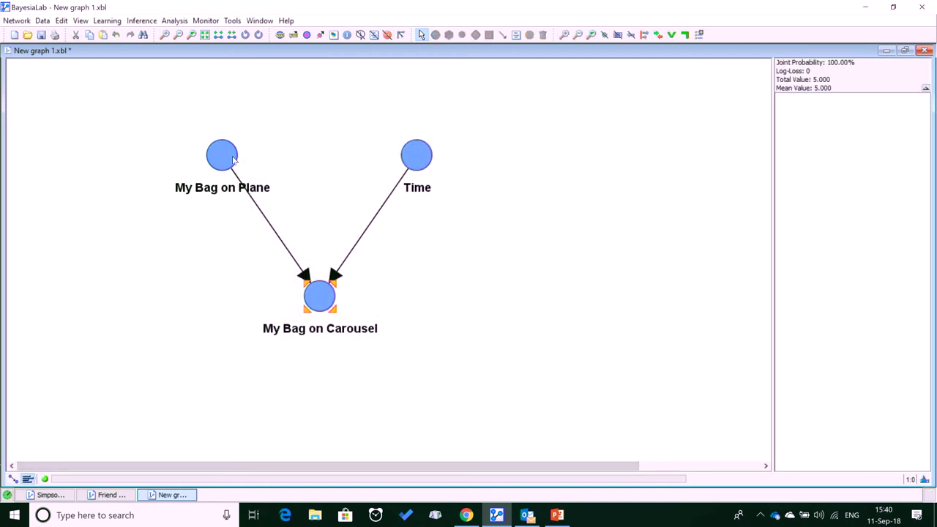
click(166, 34)
drag(777, 194, 594, 194)
- Display the monitors of My Bag on Plane, Time and My Bag on Carousel, and enlarge them
click(270, 183)
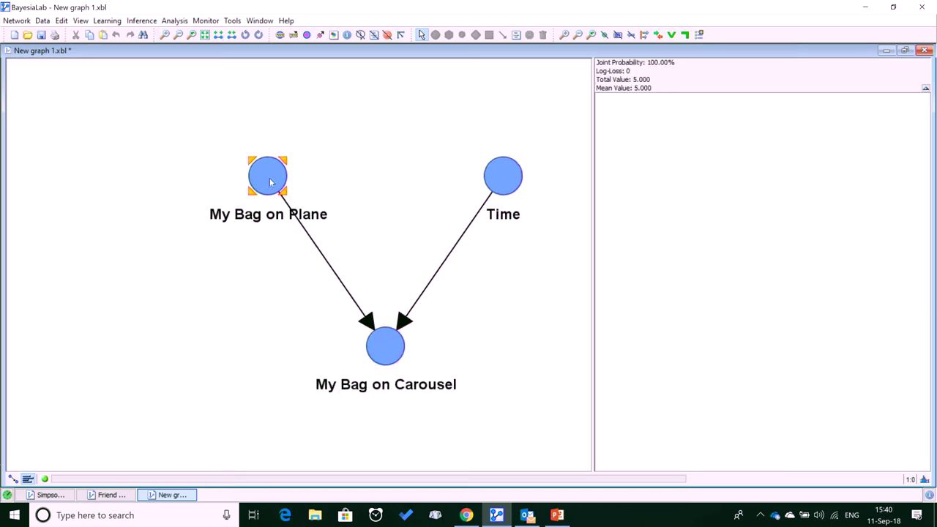
double_click(271, 183)
click(494, 175)
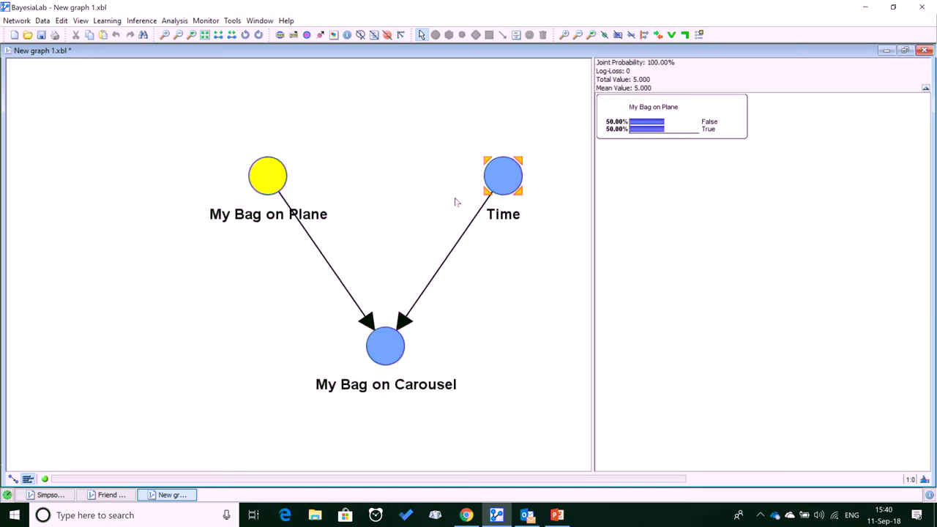
double_click(503, 176)
click(381, 340)
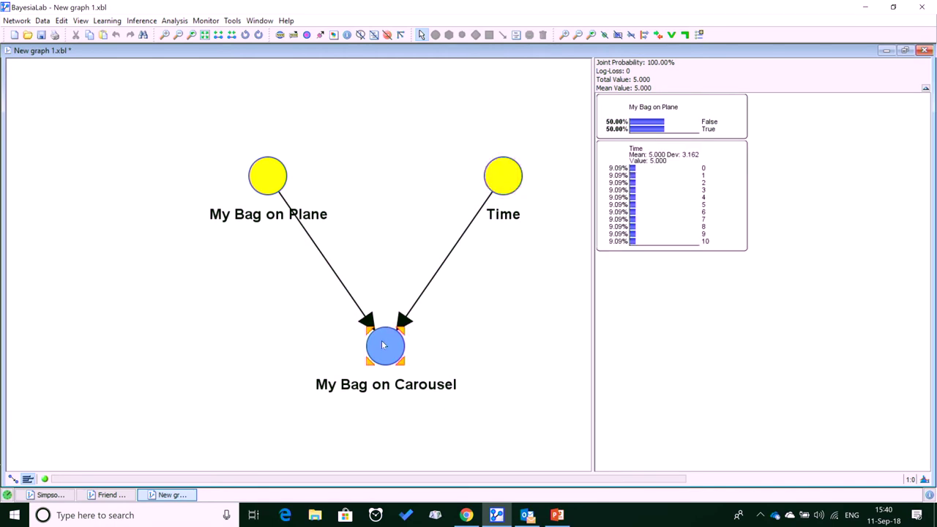
double_click(382, 340)
click(564, 35)
click(564, 35)
click(564, 35)
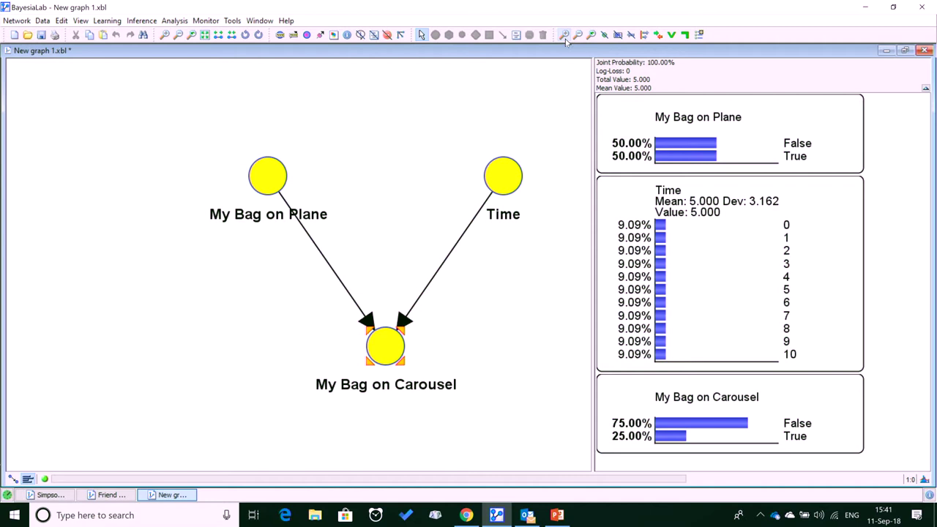
- Set the evidence Time 5 and My Bag on Carousel False, and advance Time to 6 and 7
double_click(661, 292)
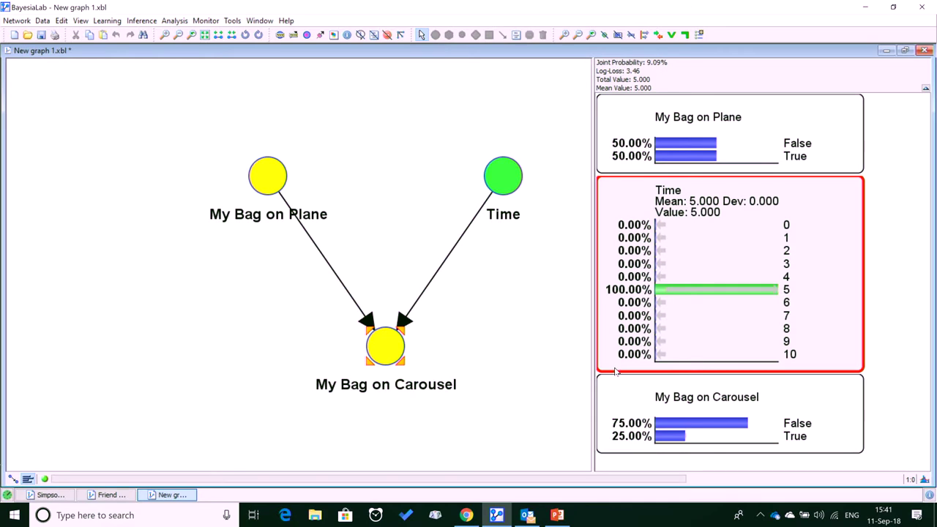
double_click(717, 424)
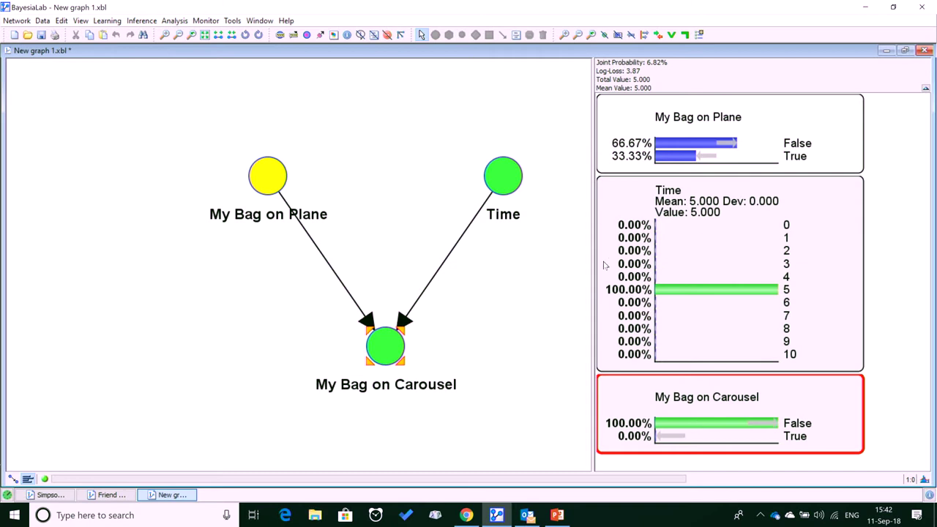
double_click(694, 303)
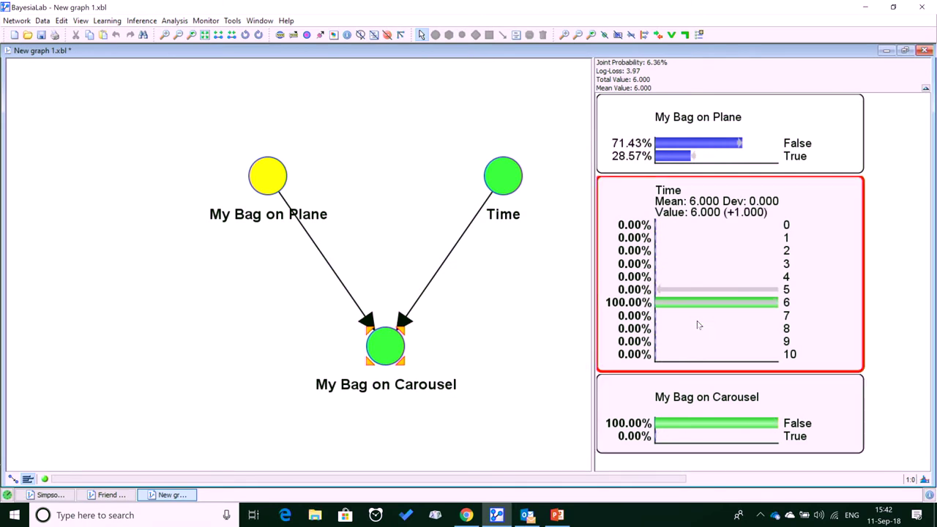
double_click(698, 317)
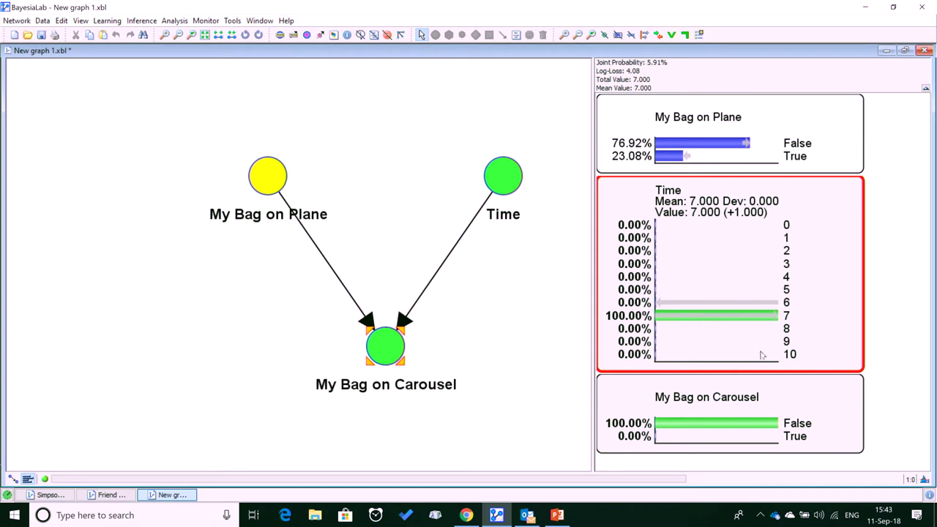
- Remove the evidence on Time and make My Bag on Plane the target node with target state False
right_click(800, 278)
click(848, 286)
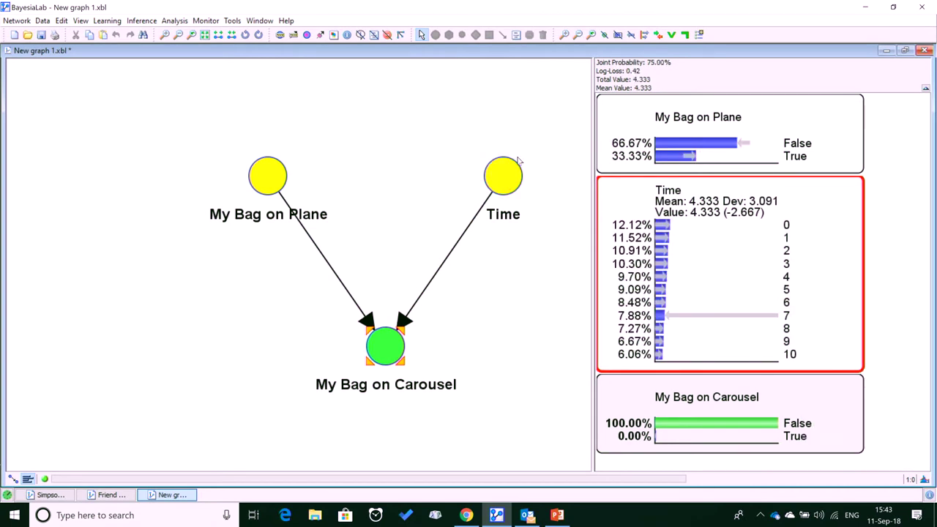
double_click(268, 176)
- Run the standard Posterior Mean target analysis on the Time node and display its sensitivity chart with the variables shown as Mean
click(521, 174)
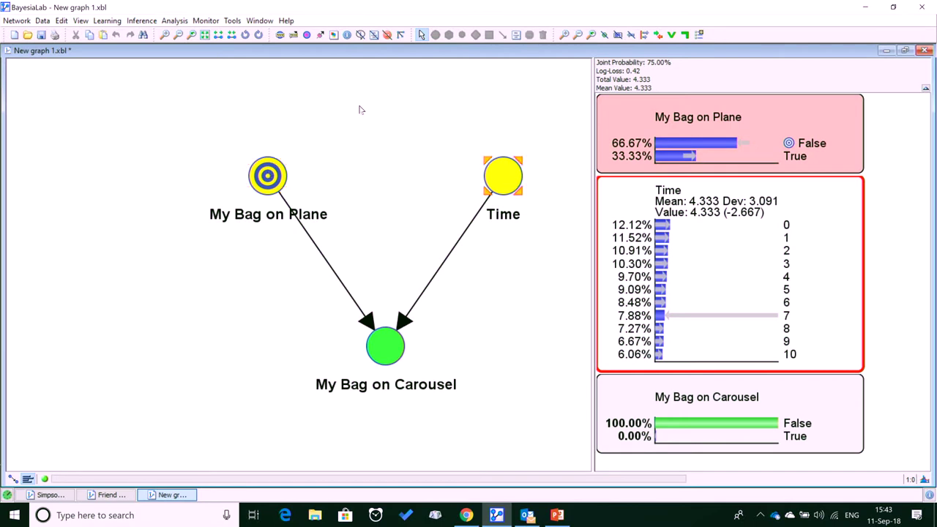
click(174, 20)
mouse_move(215, 42)
mouse_move(329, 49)
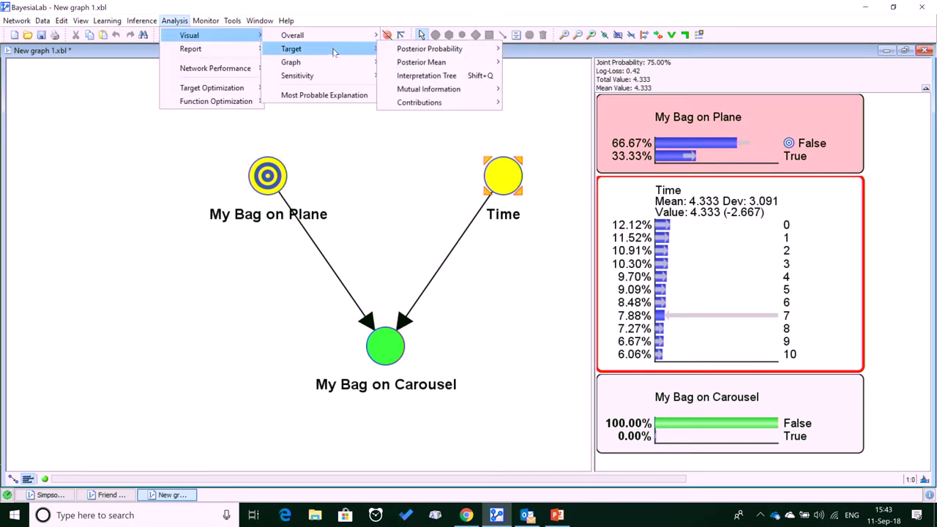
mouse_move(469, 63)
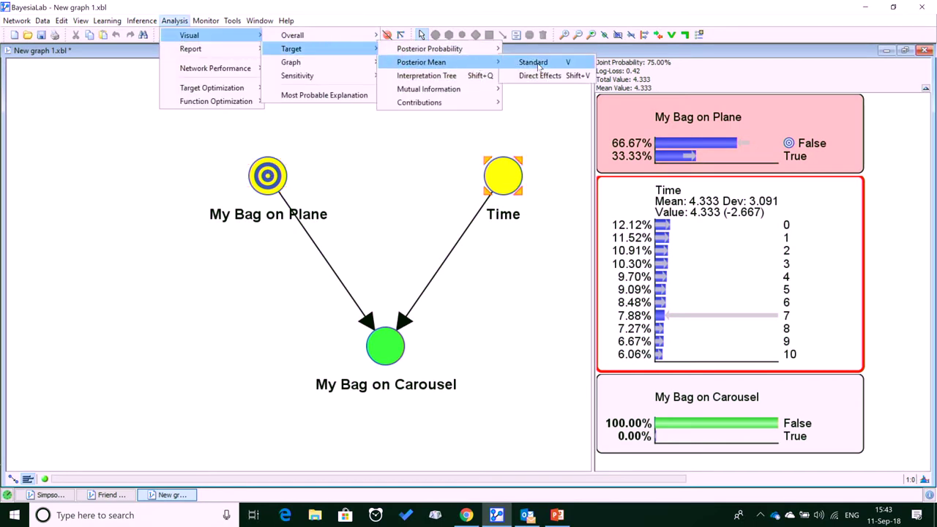
click(540, 64)
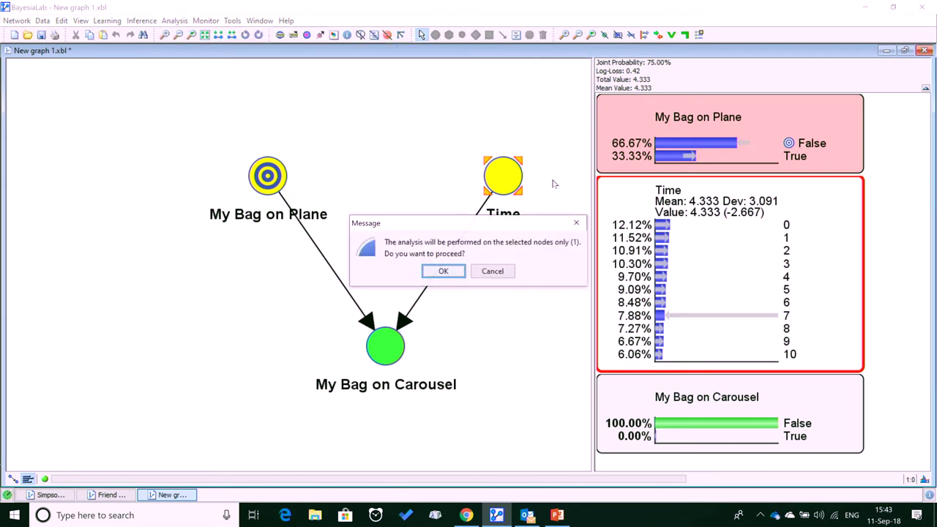
click(443, 273)
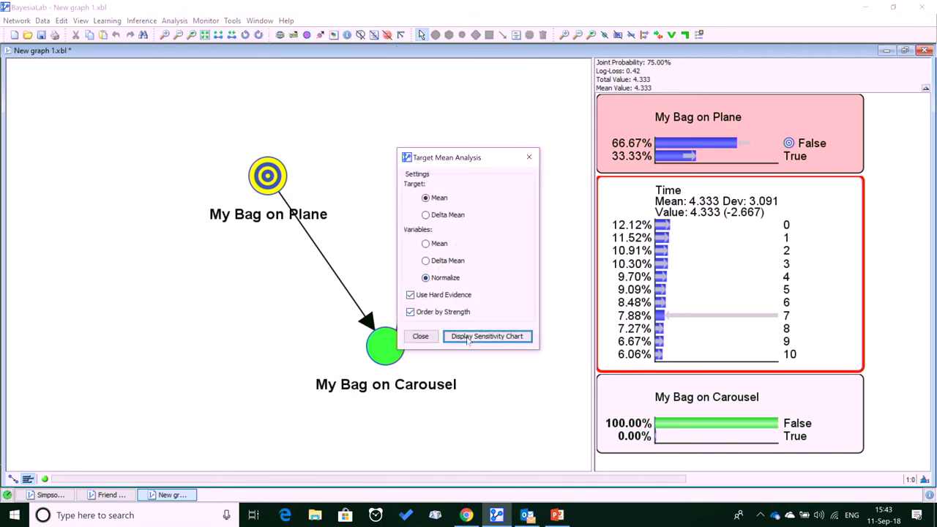
click(435, 248)
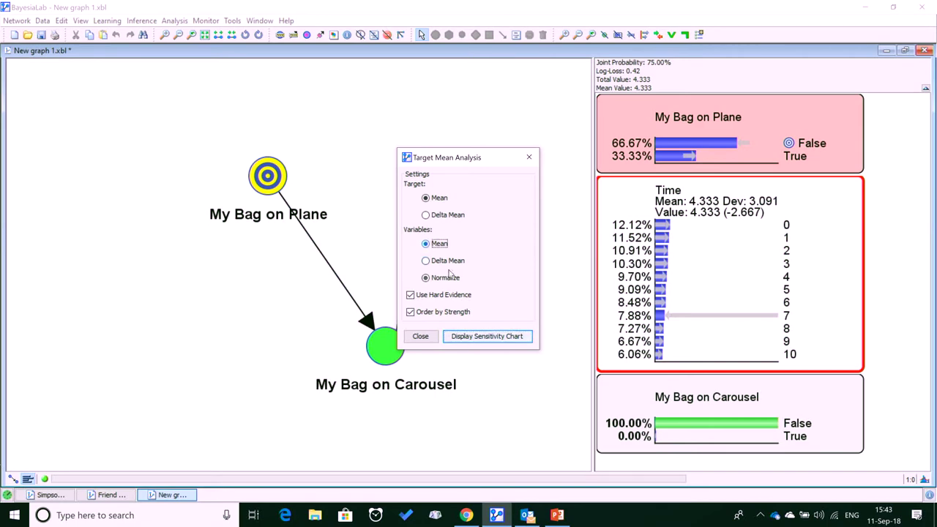
click(474, 336)
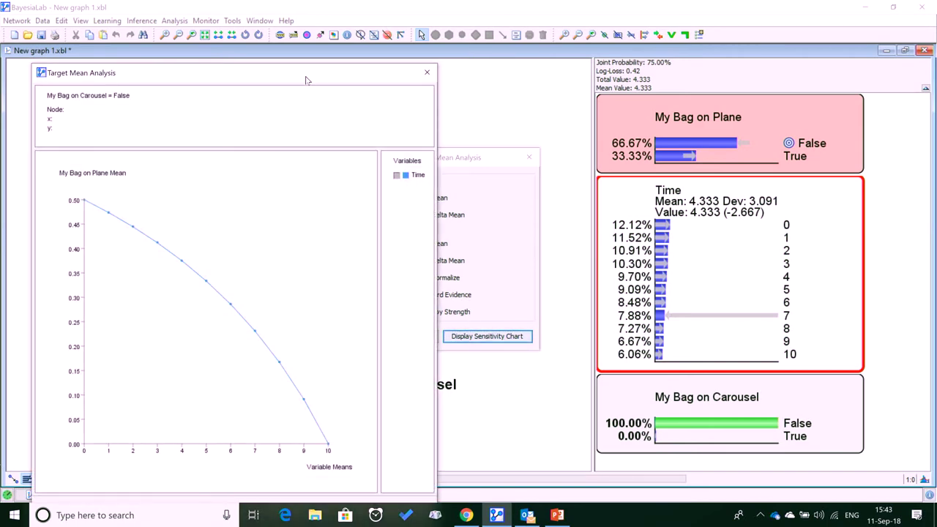
drag(300, 77, 486, 37)
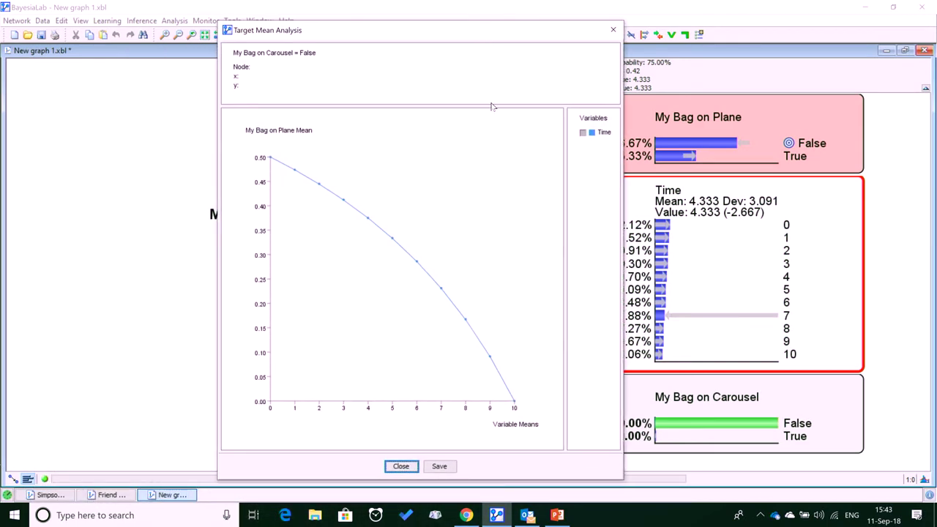
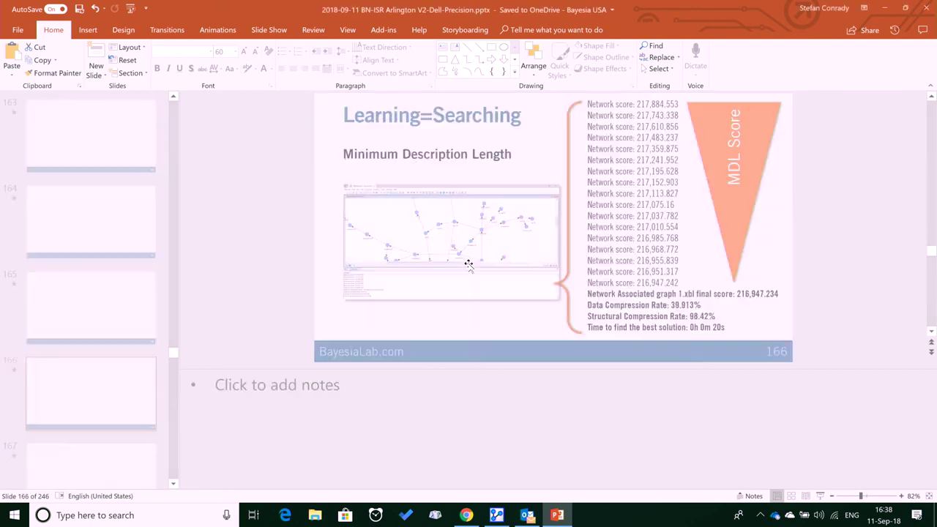
- Switch from PowerPoint back to BayesiaLab, close the Target Mean Analysis dialog and close the bag network
click(883, 10)
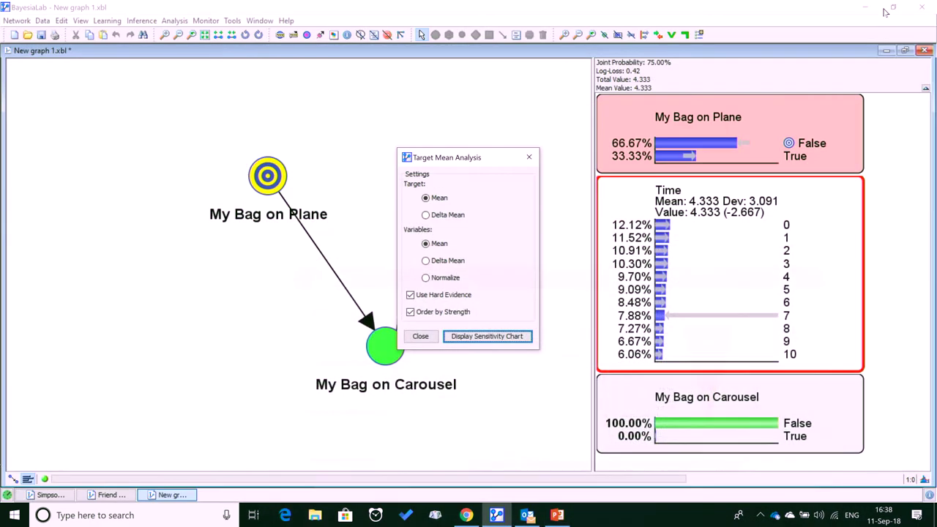
click(528, 157)
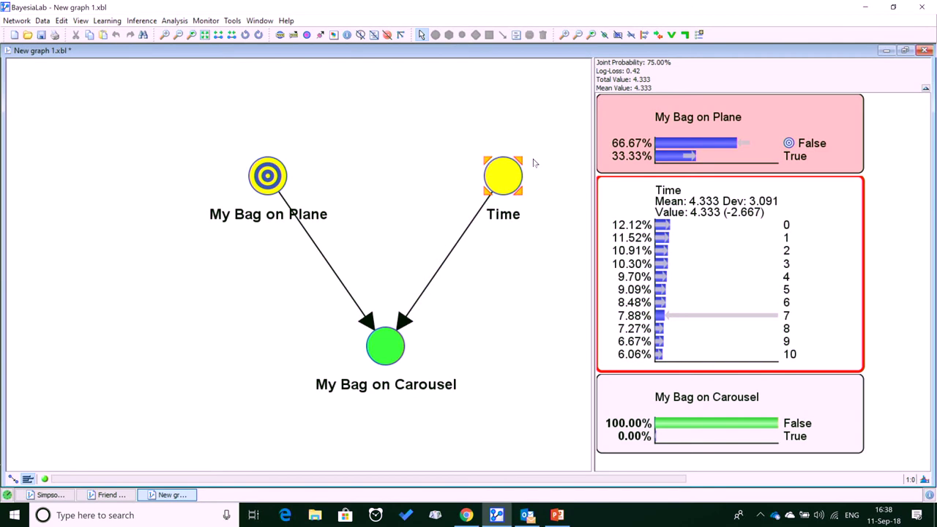
click(926, 50)
click(472, 269)
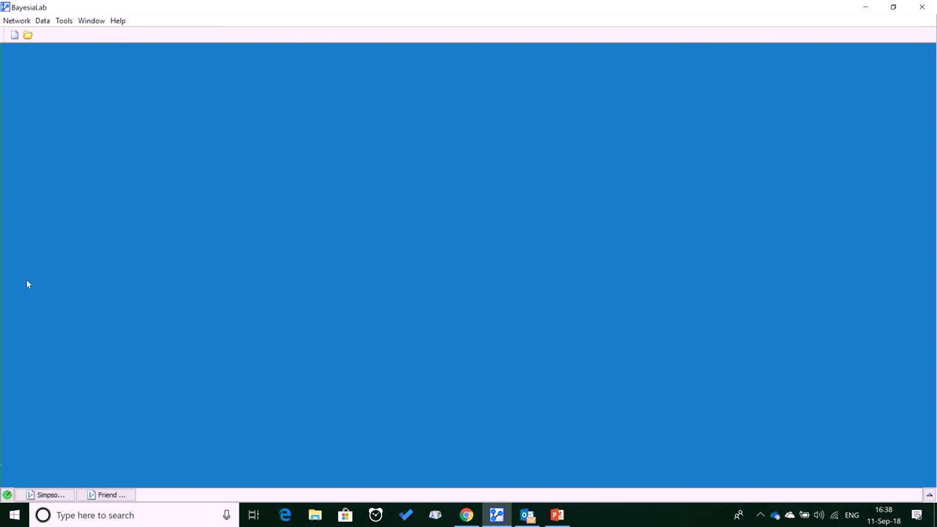
- Open the recent data source Focus_Flow.csv from the 2018-09-11 BN-ISR Arlington 4 ETF folder for import
click(46, 21)
mouse_move(45, 38)
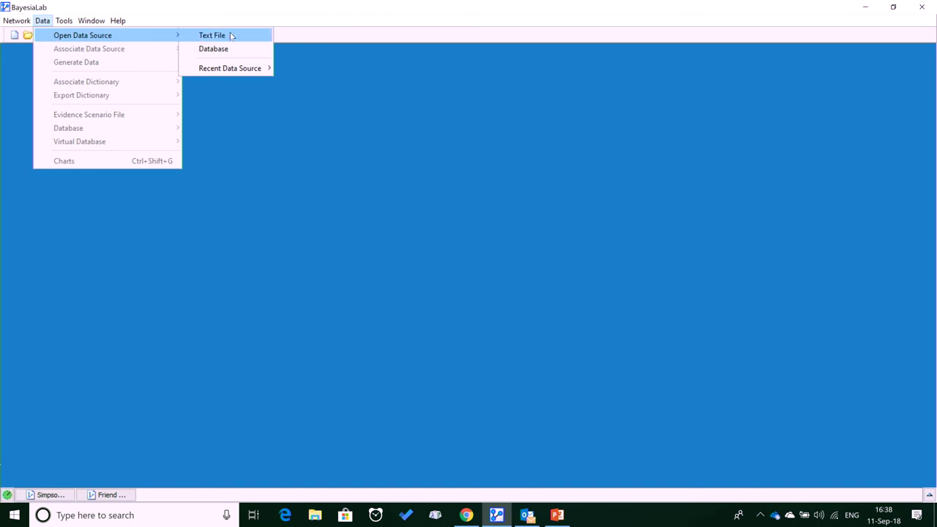
mouse_move(246, 68)
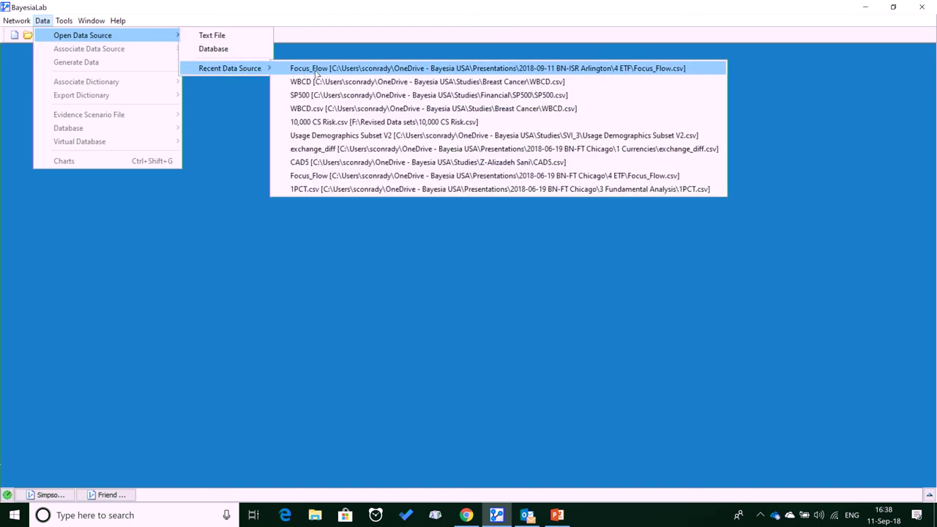
click(316, 69)
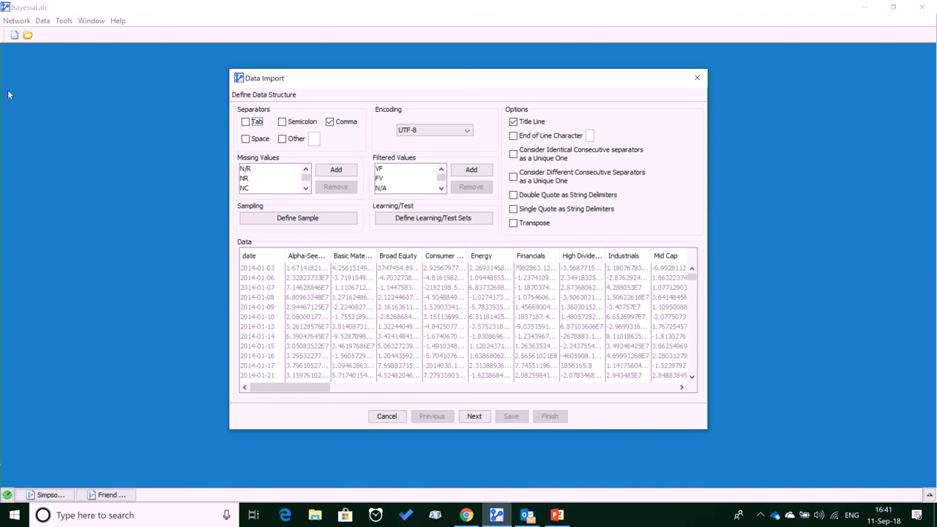
- Widen the Alpha-Seeking, Basic Materials and Broad Equity columns in the import preview to read their values
mouse_move(318, 388)
mouse_down()
mouse_move(726, 388)
mouse_move(303, 397)
mouse_up()
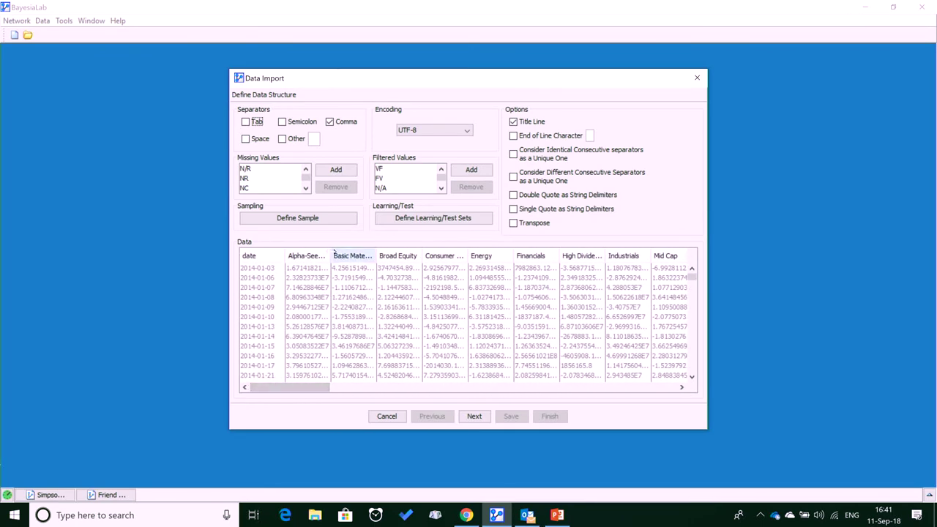
drag(332, 256, 352, 256)
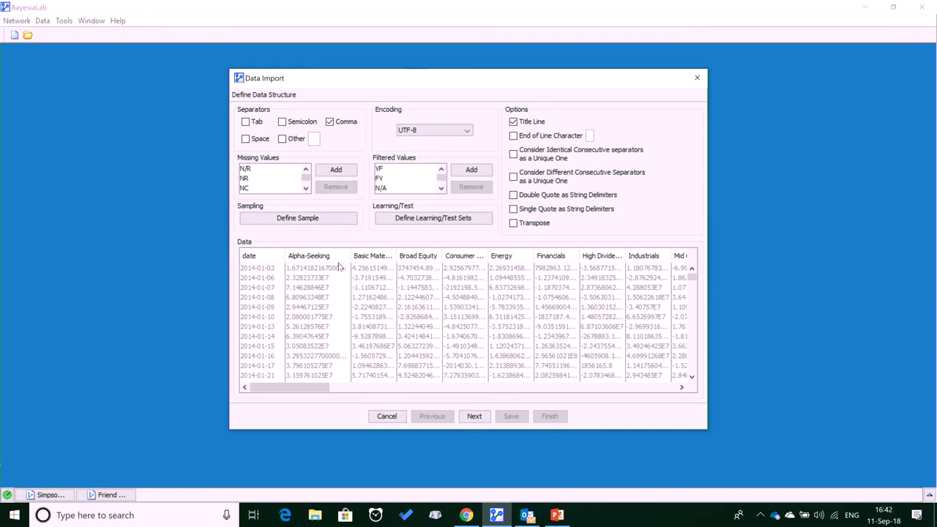
drag(396, 256, 513, 255)
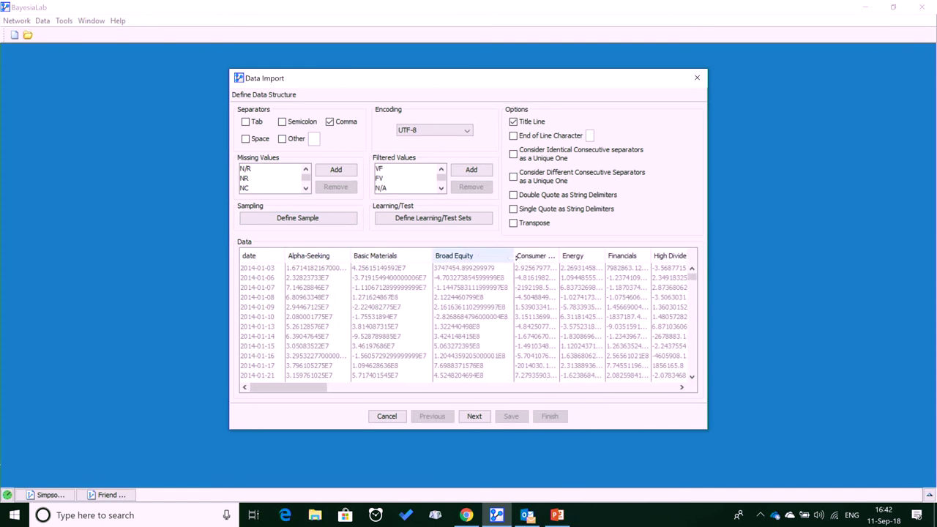
- Accept the default data structure, variable types and filtering, and proceed to Discretization and Aggregation
click(474, 416)
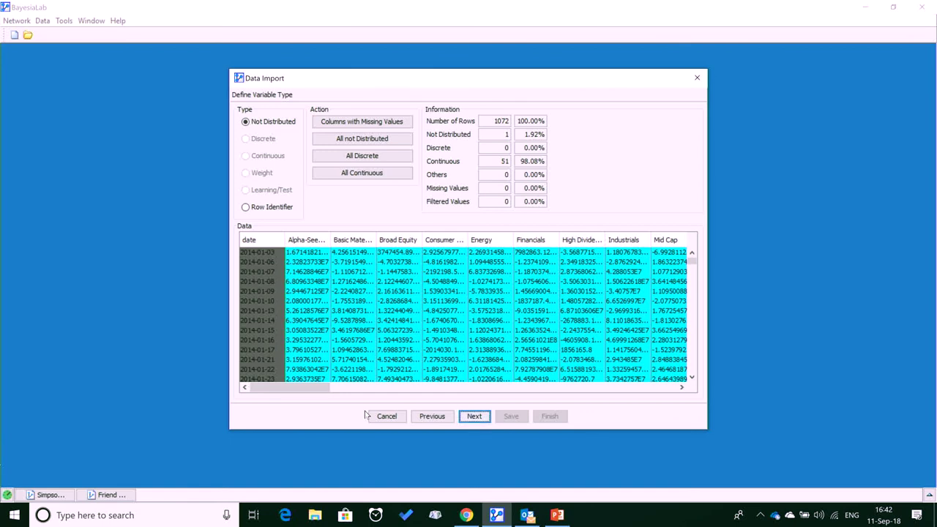
click(474, 417)
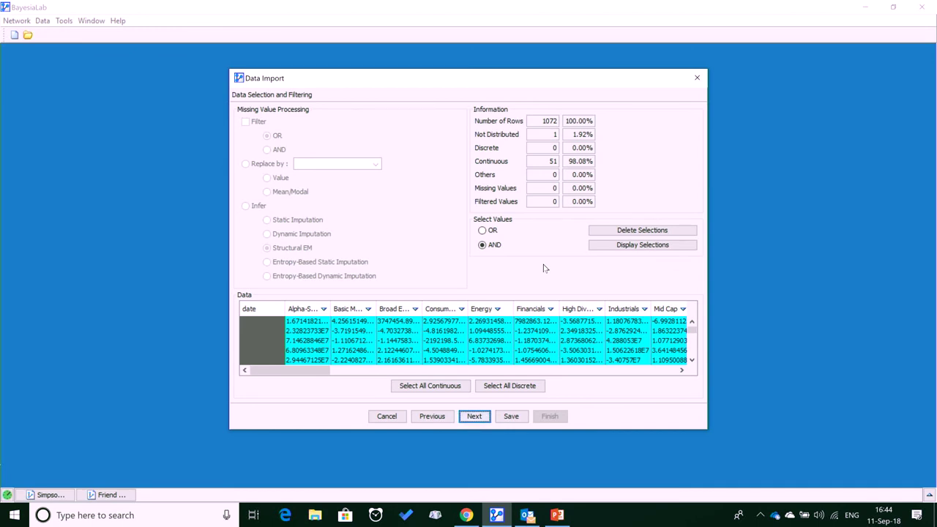
click(474, 416)
- Set the Alpha-Seeking column's discretization type to Manual and show its density function
click(433, 386)
click(305, 289)
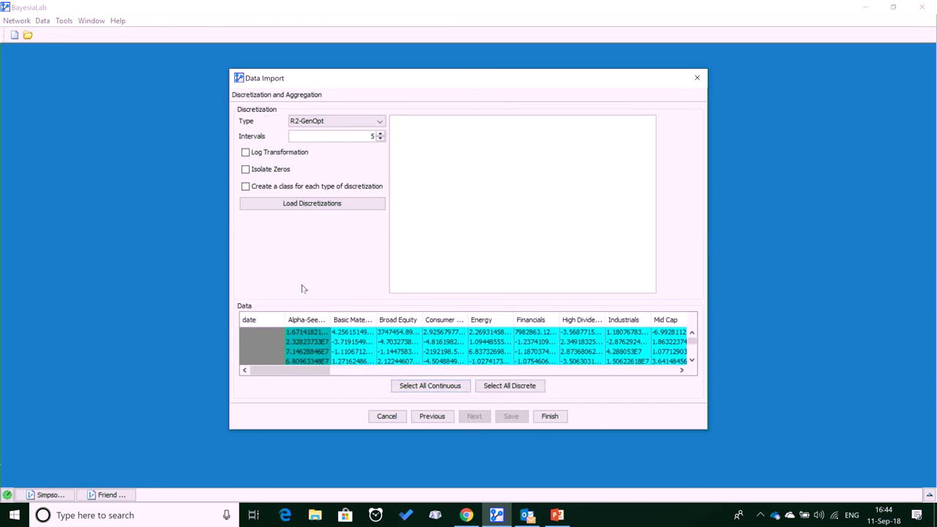
click(347, 121)
click(333, 201)
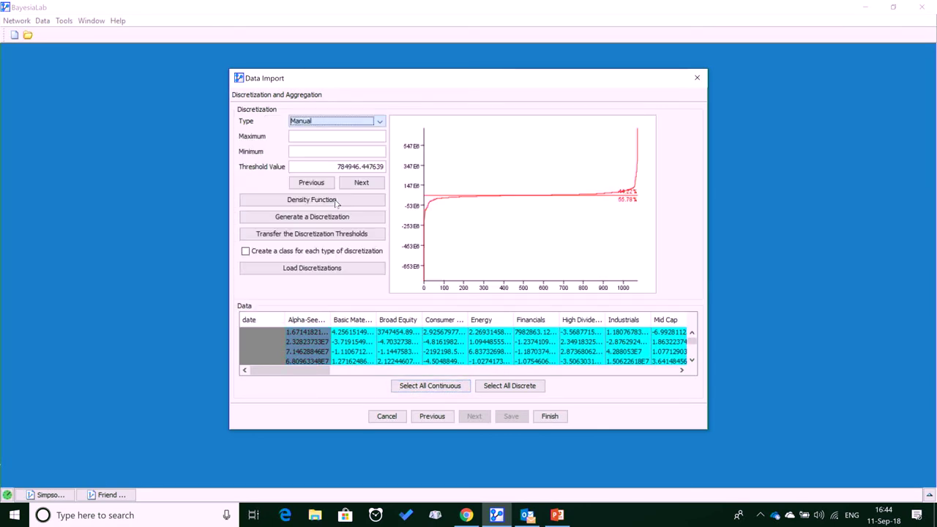
click(333, 204)
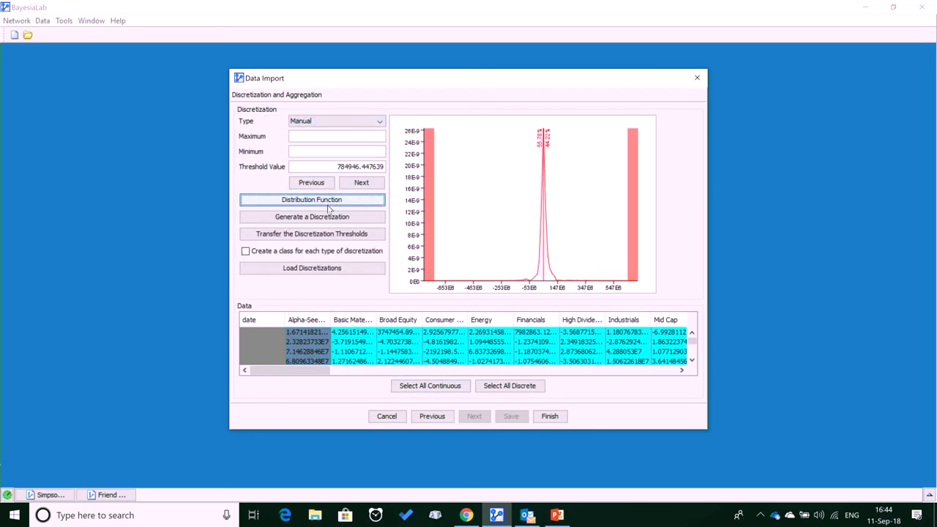
- Set the Broad Equity column's discretization type to Manual to view its density curve
click(352, 344)
click(402, 349)
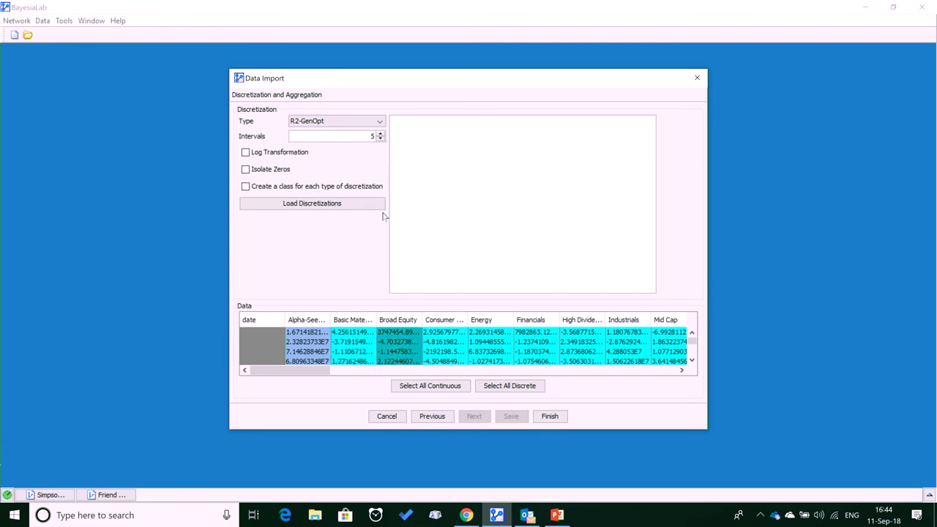
click(366, 123)
scroll(351, 176, down, 1)
click(333, 200)
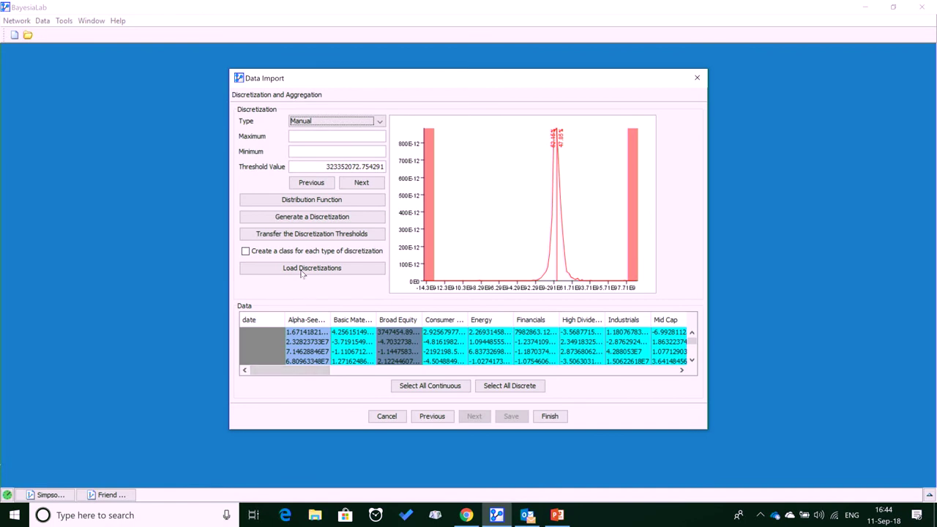
- View the Energy column's density curve with Manual discretization, and change its type to Density Approximation
click(492, 323)
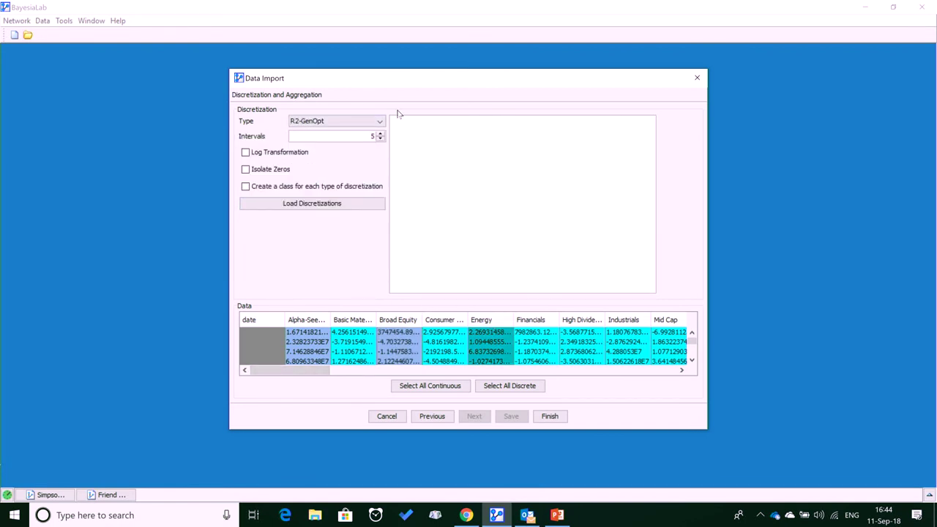
click(359, 120)
click(339, 202)
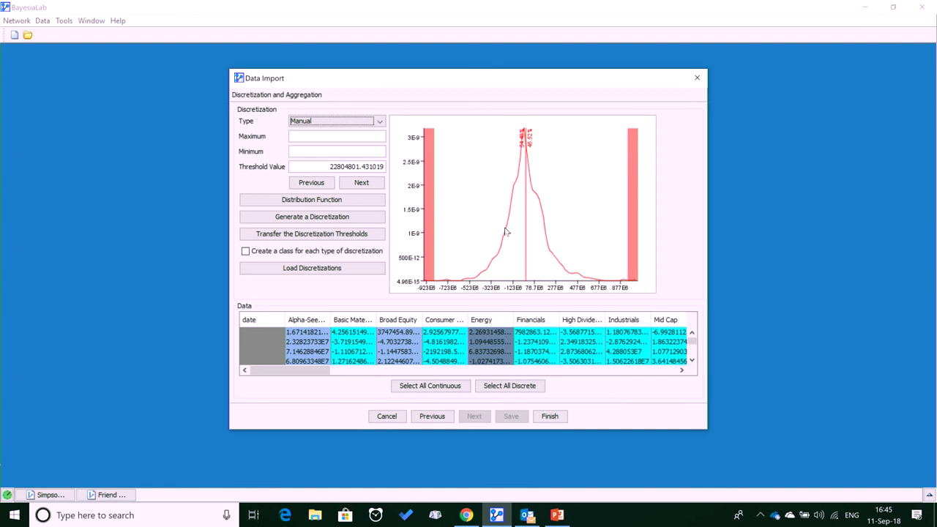
click(349, 123)
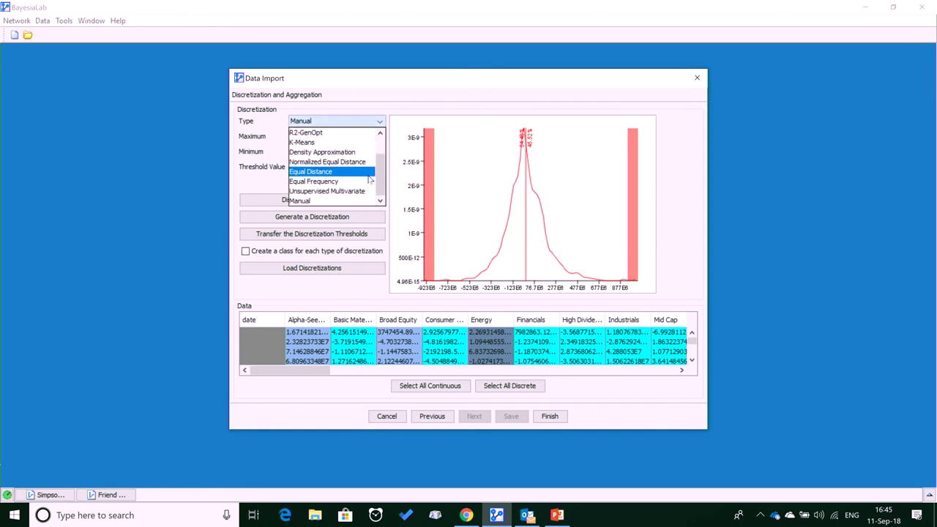
drag(380, 181, 381, 150)
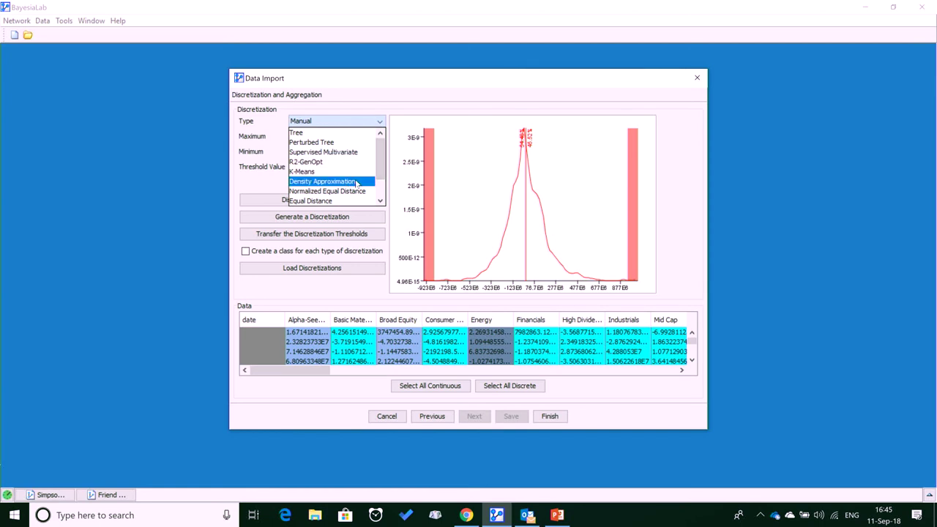
click(357, 182)
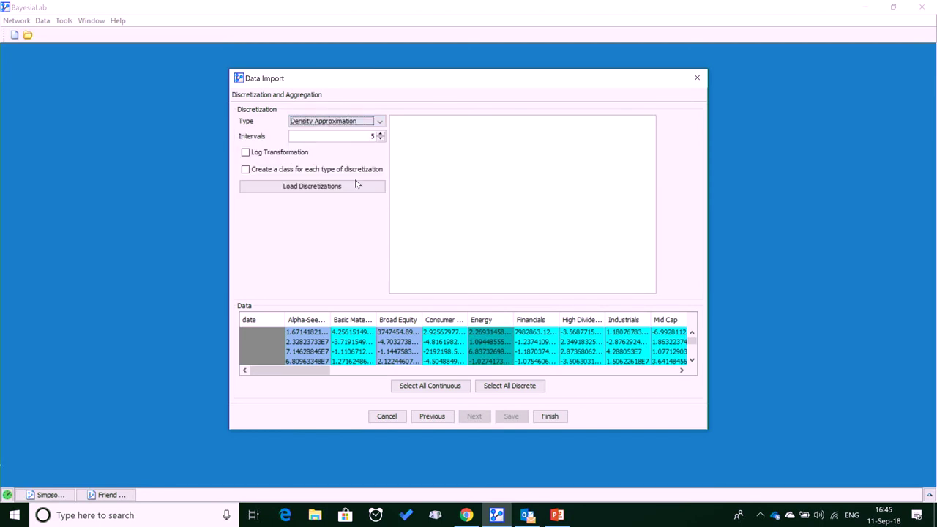
- Discretize all continuous columns by Density Approximation with 3 intervals and finish the data import
click(419, 384)
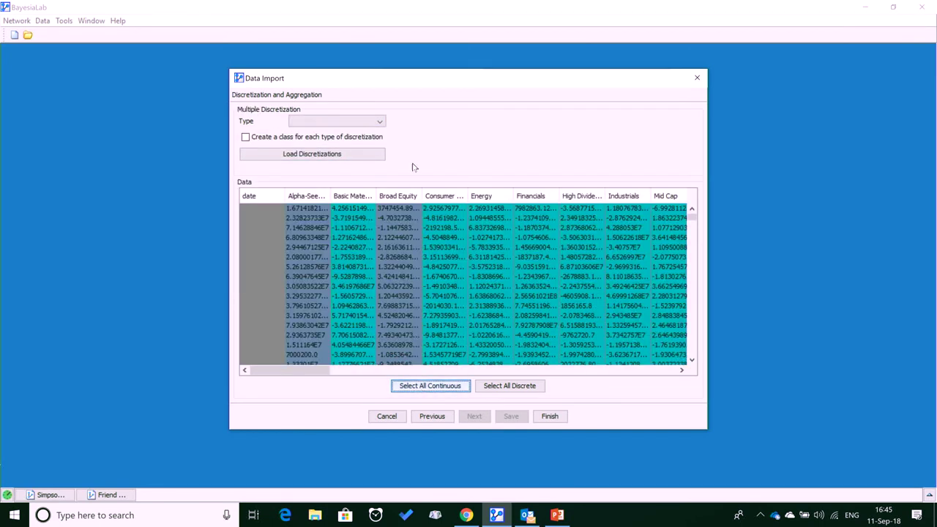
click(379, 123)
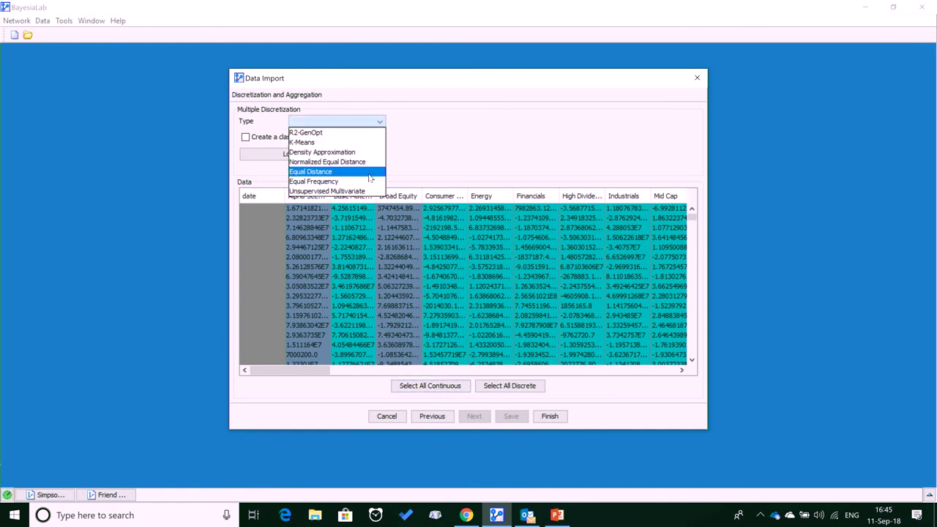
click(364, 153)
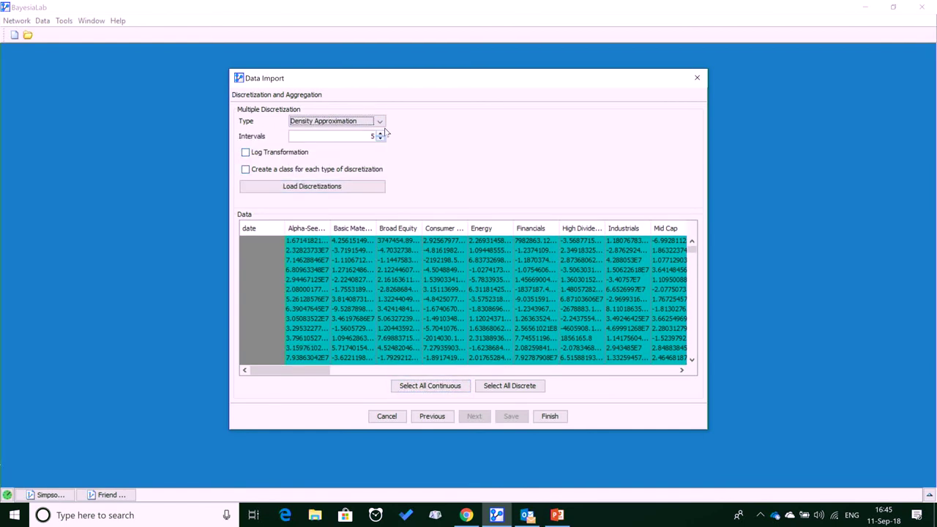
click(381, 140)
click(381, 140)
click(551, 416)
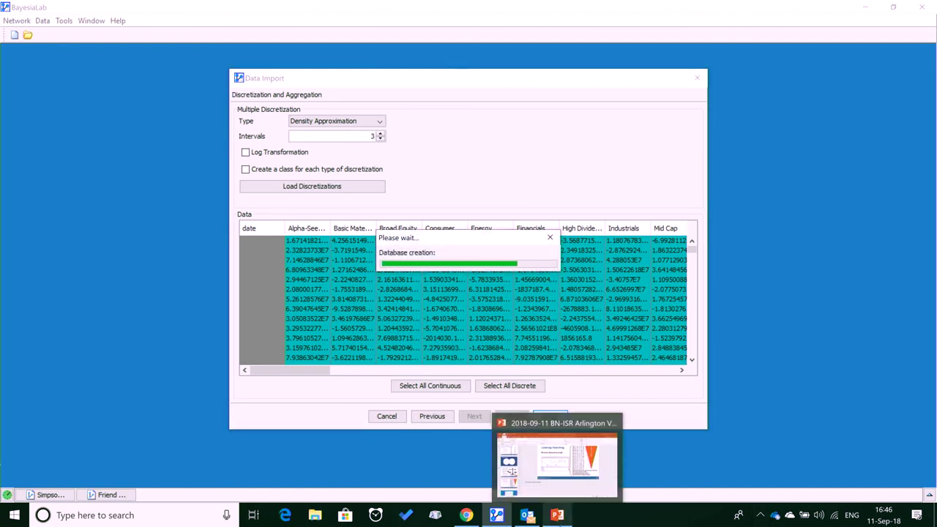